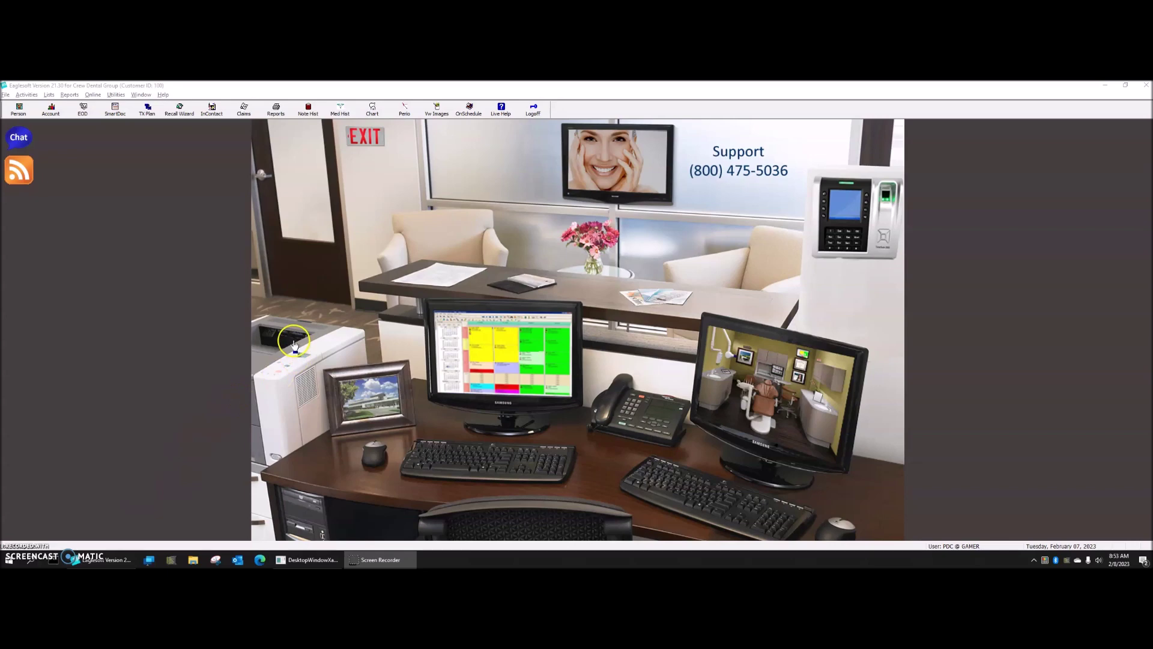
- Find Patients By Insurance Company in the All reports list and preview it
left_click_drag(181, 124, 598, 190)
left_click(494, 269)
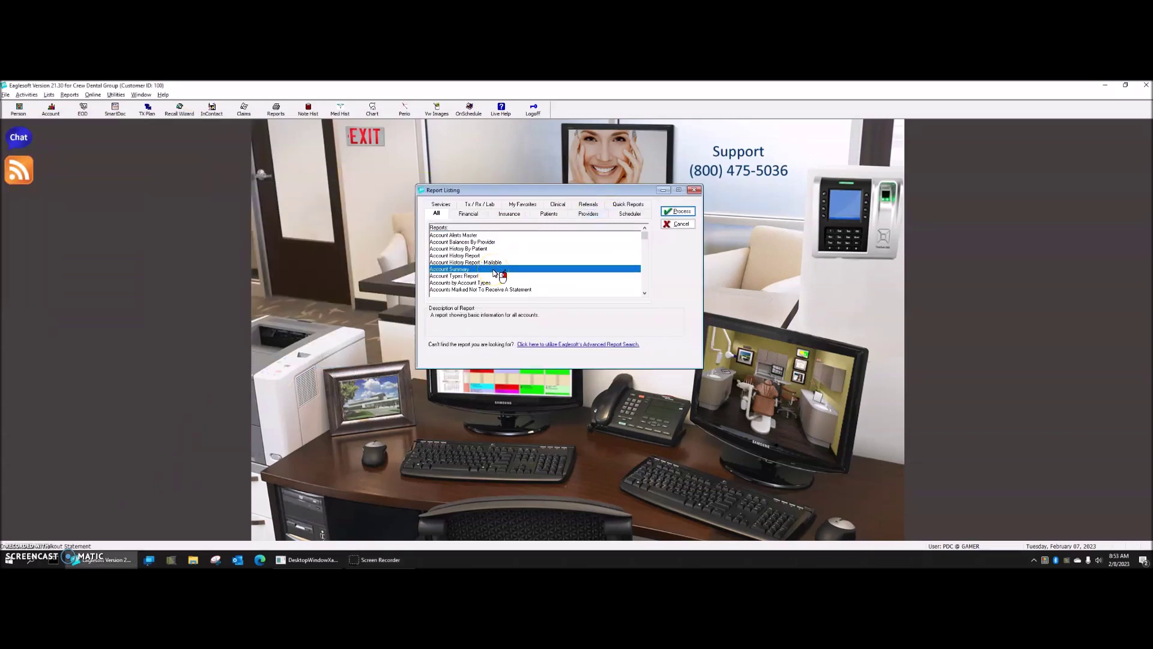
key("p")
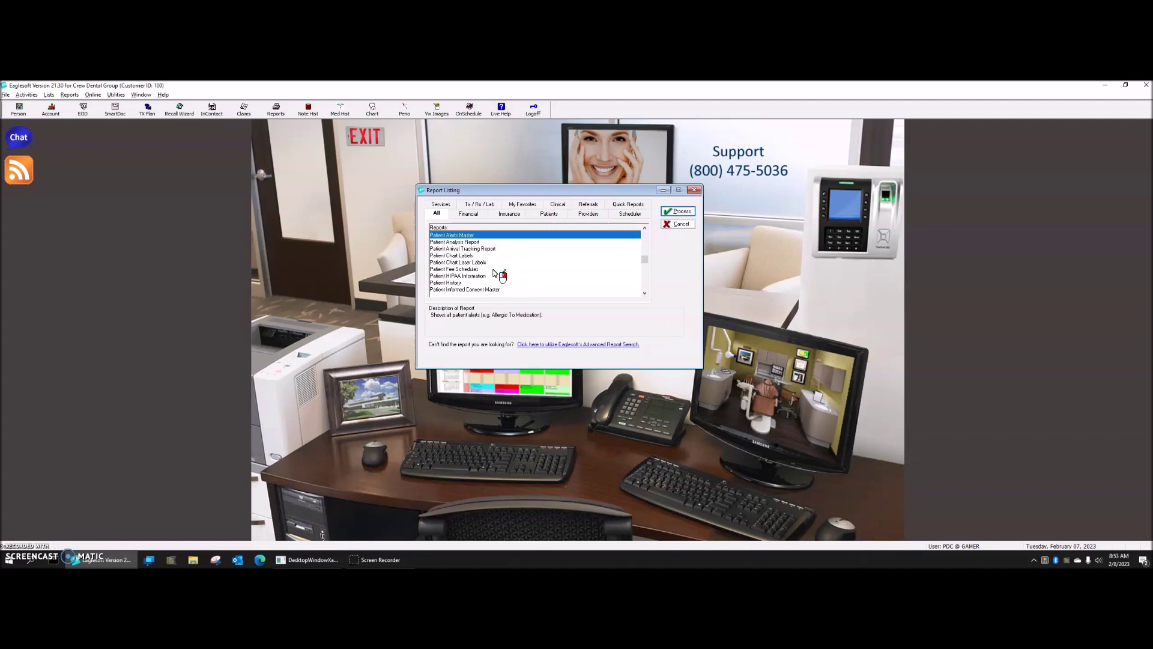
left_click(646, 293)
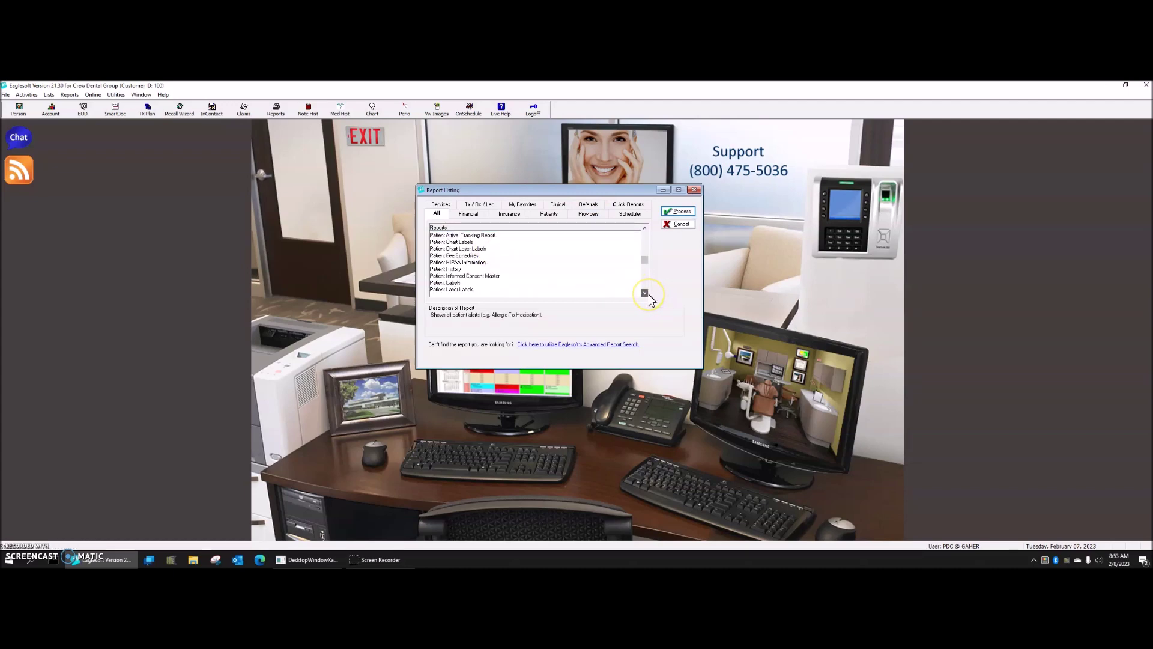
left_click(645, 293)
left_click(645, 293)
left_click(645, 293)
left_click(645, 293)
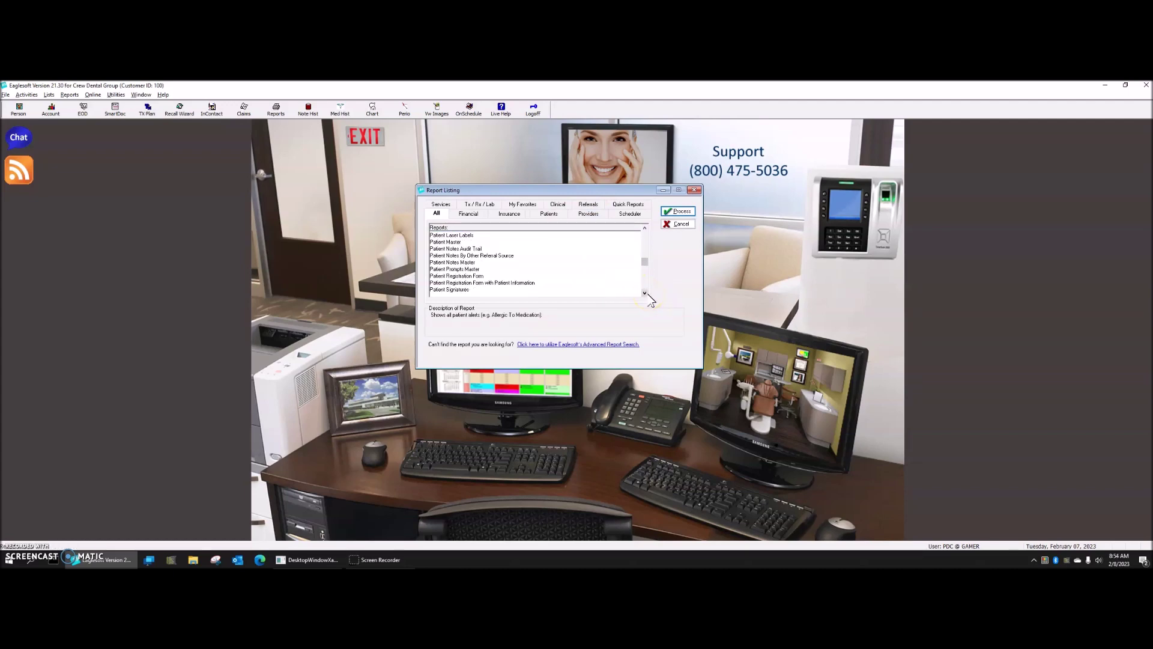
left_click(645, 293)
left_click(645, 293)
left_click(645, 293)
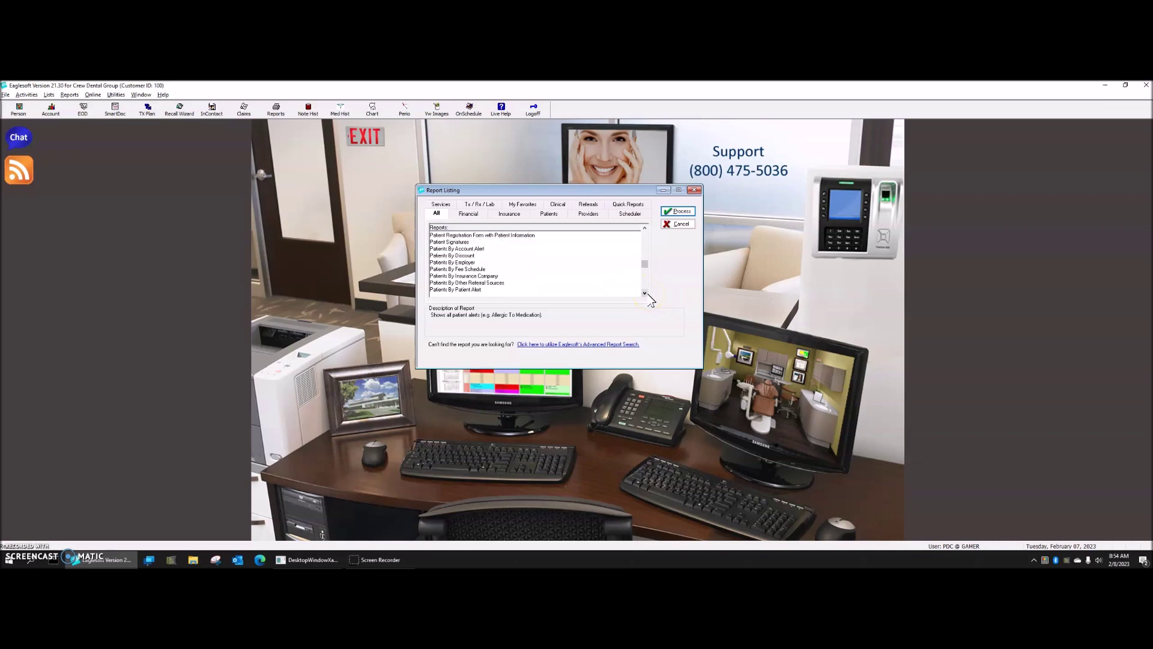
double_click(466, 277)
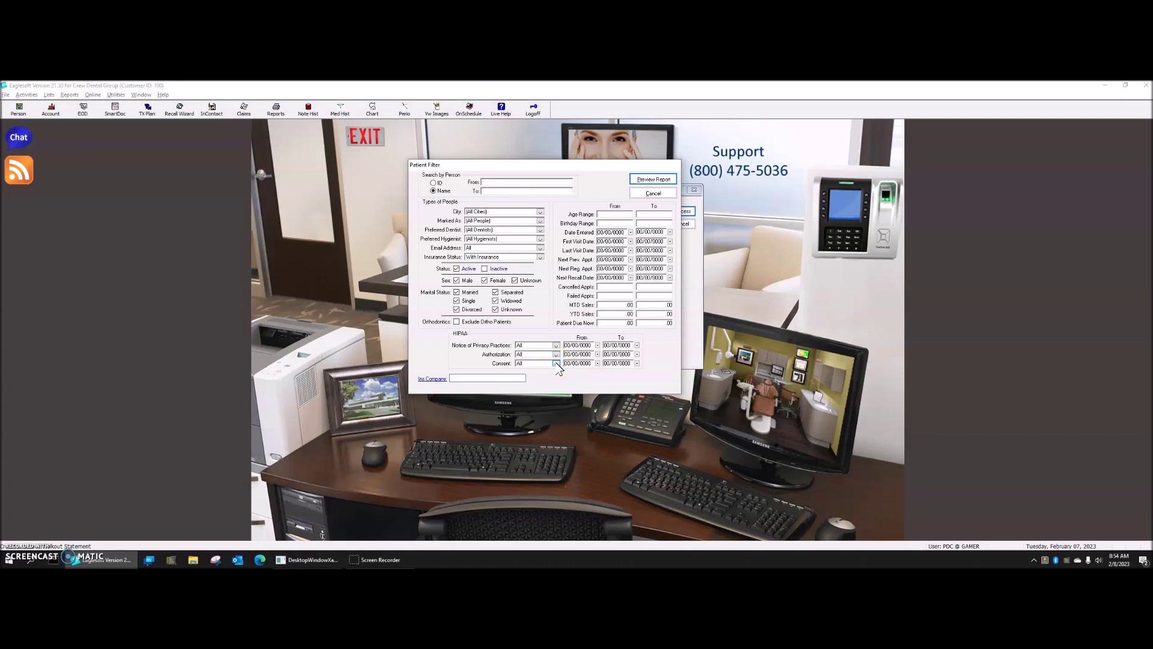
left_click(653, 179)
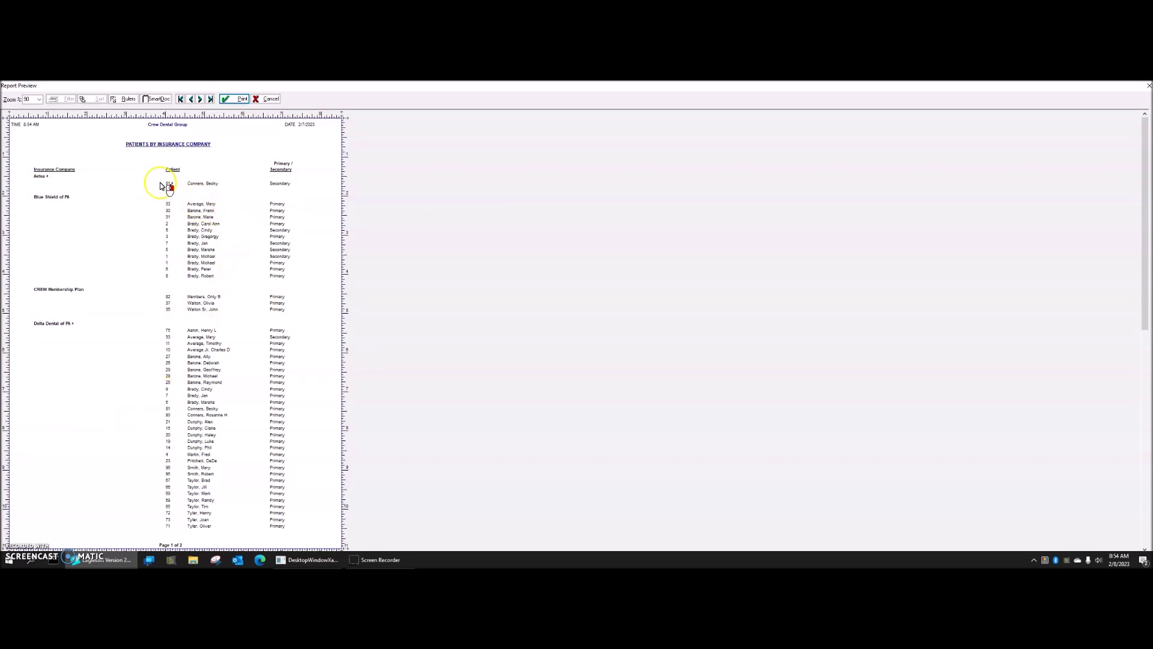
- Save the report data in Excel (*.xls) format as PBI.XLS, then cancel the dialog
right_click(278, 151)
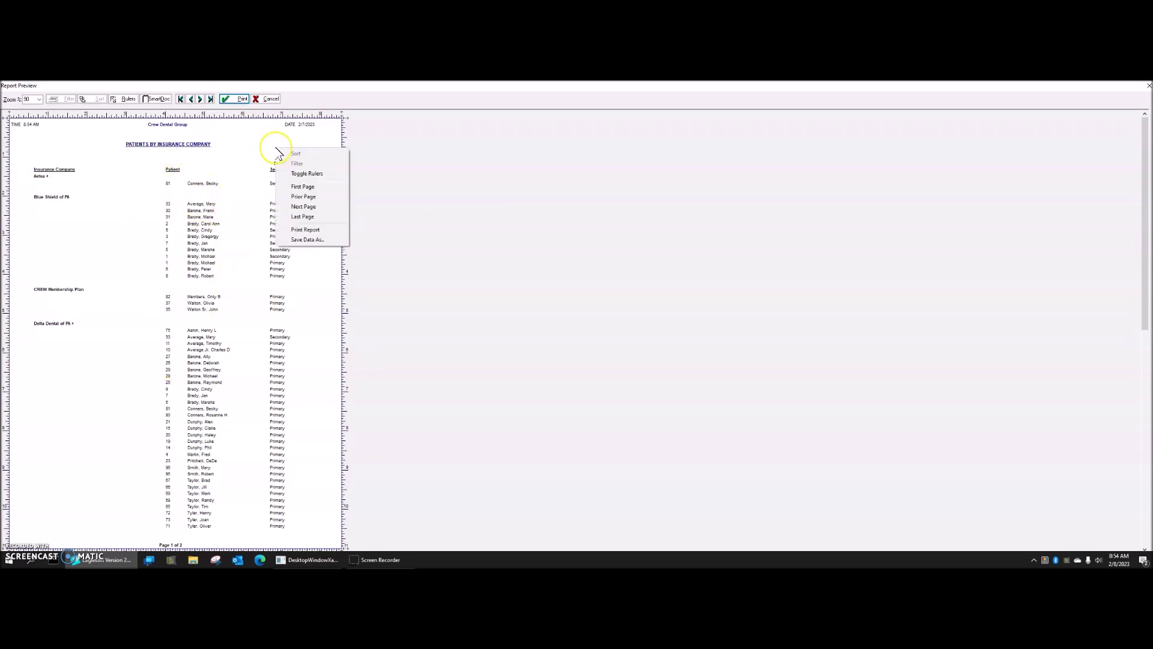
left_click(329, 243)
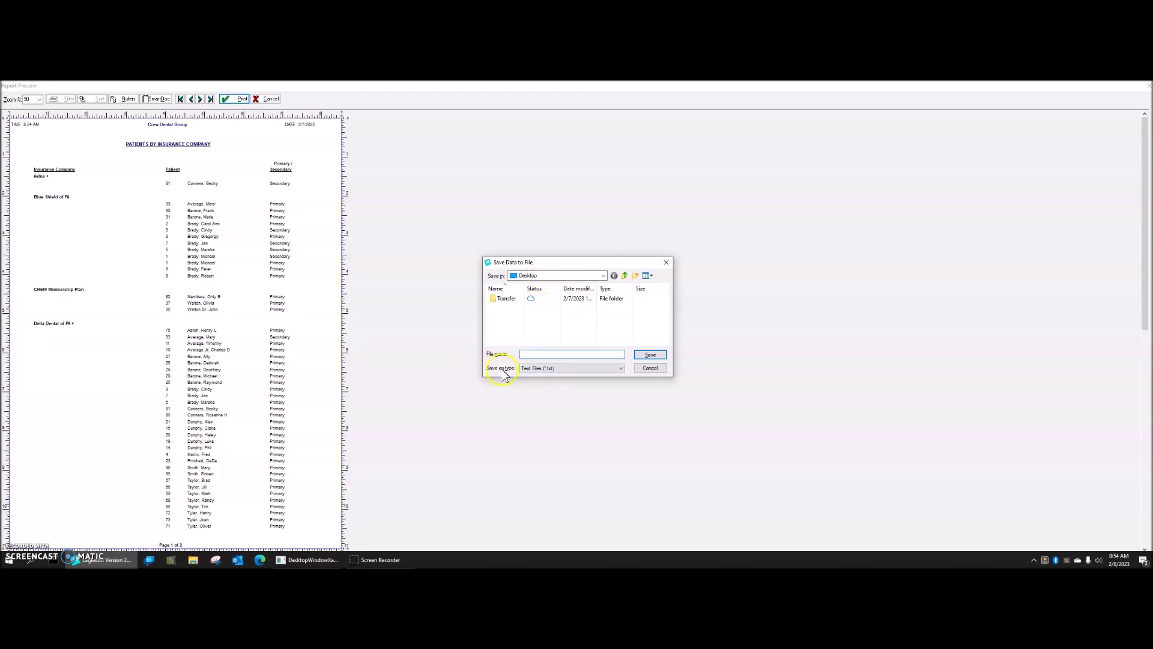
left_click(556, 368)
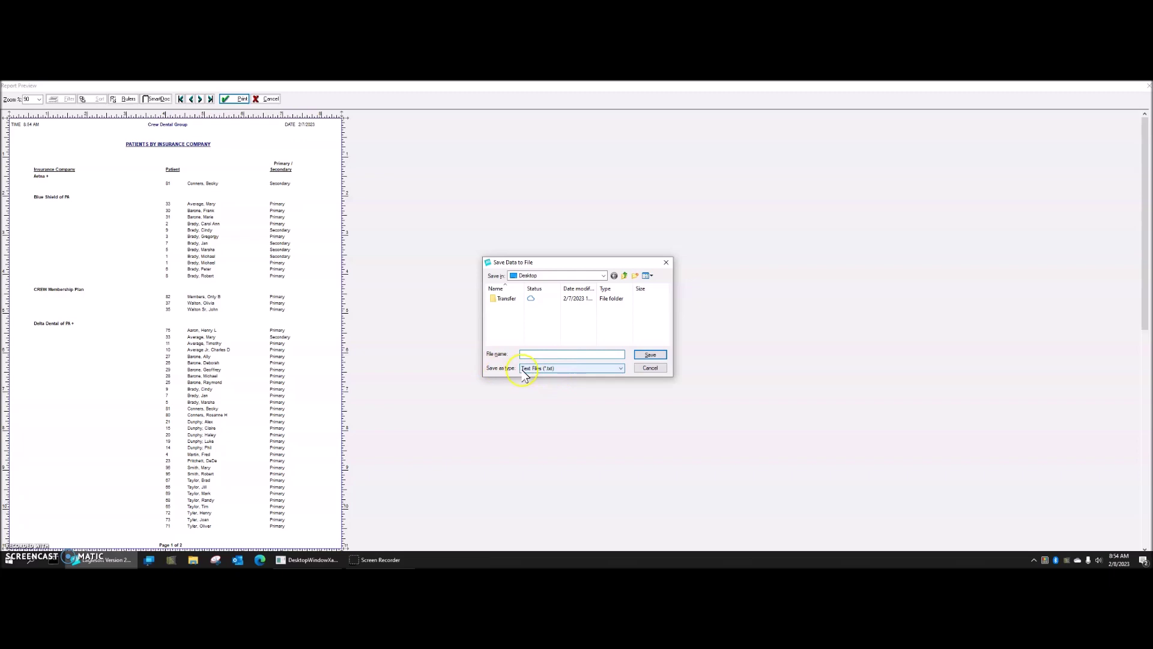
left_click(573, 368)
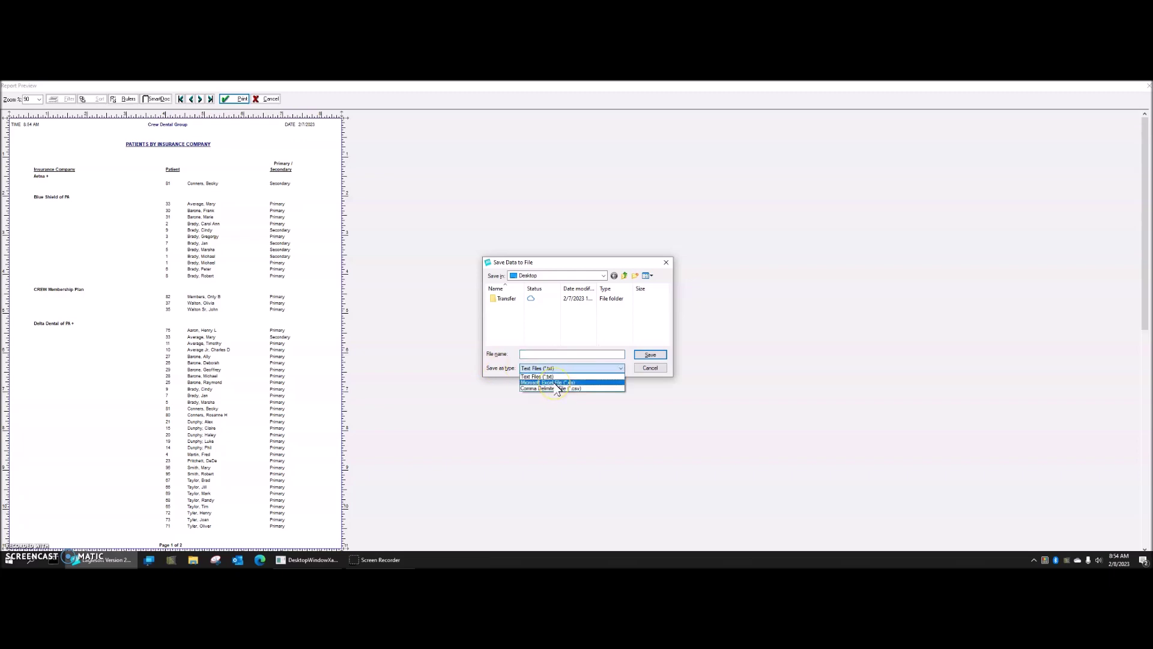
left_click(556, 384)
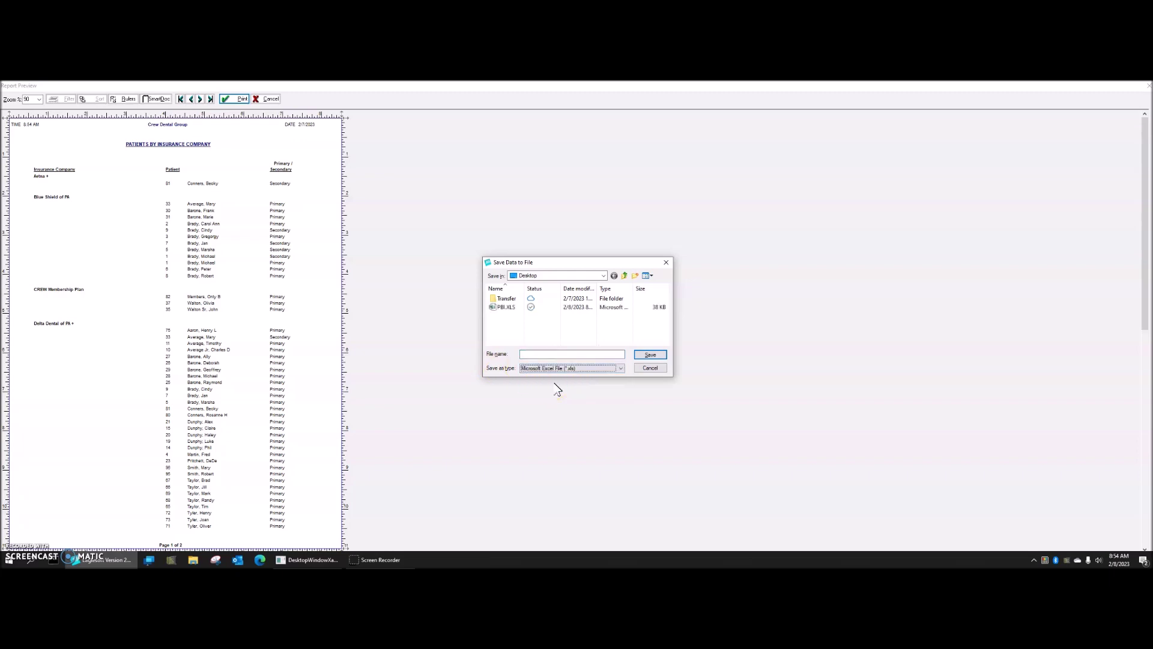
left_click(505, 307)
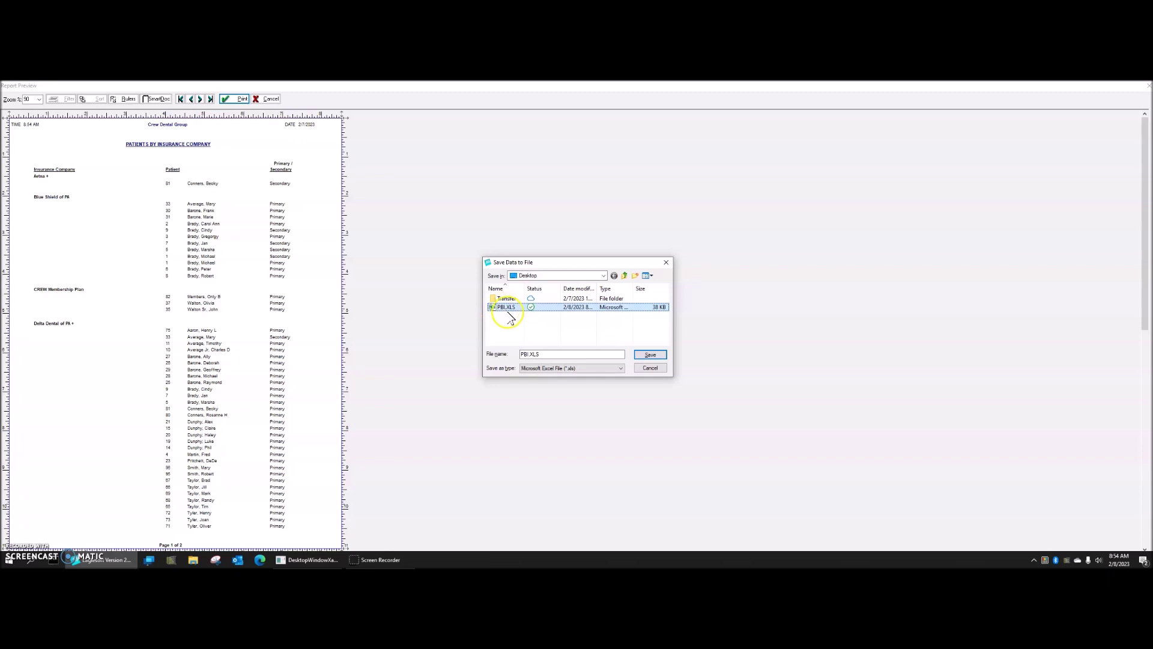
left_click(658, 368)
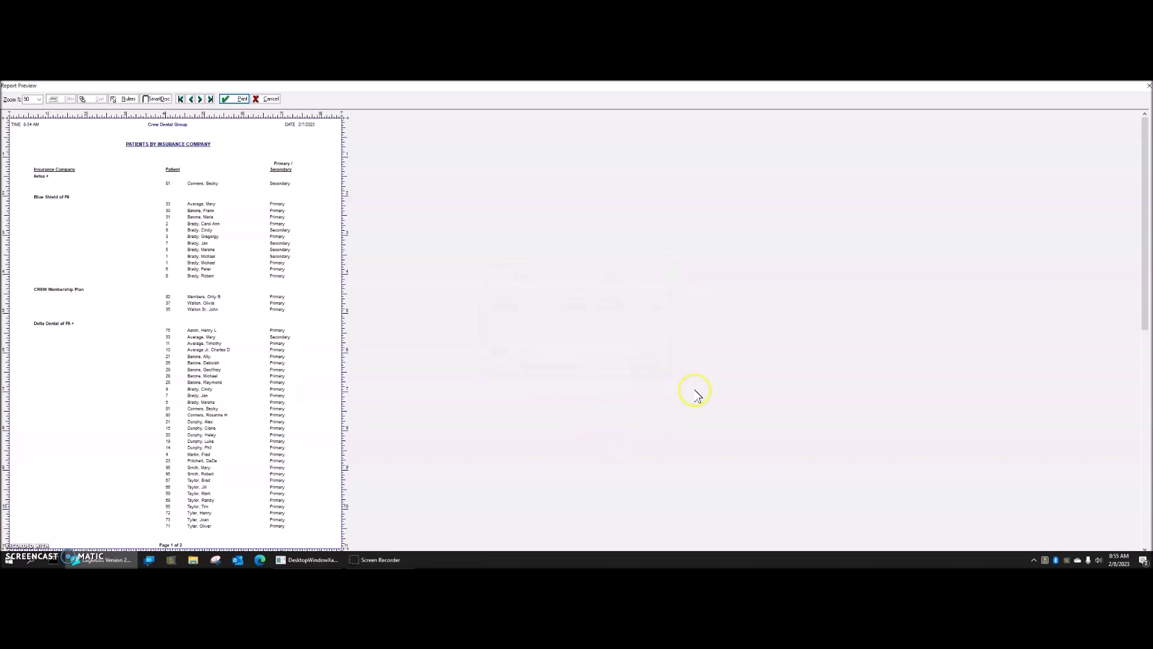
- Close the report preview and report list, then minimize Eaglesoft
left_click(271, 99)
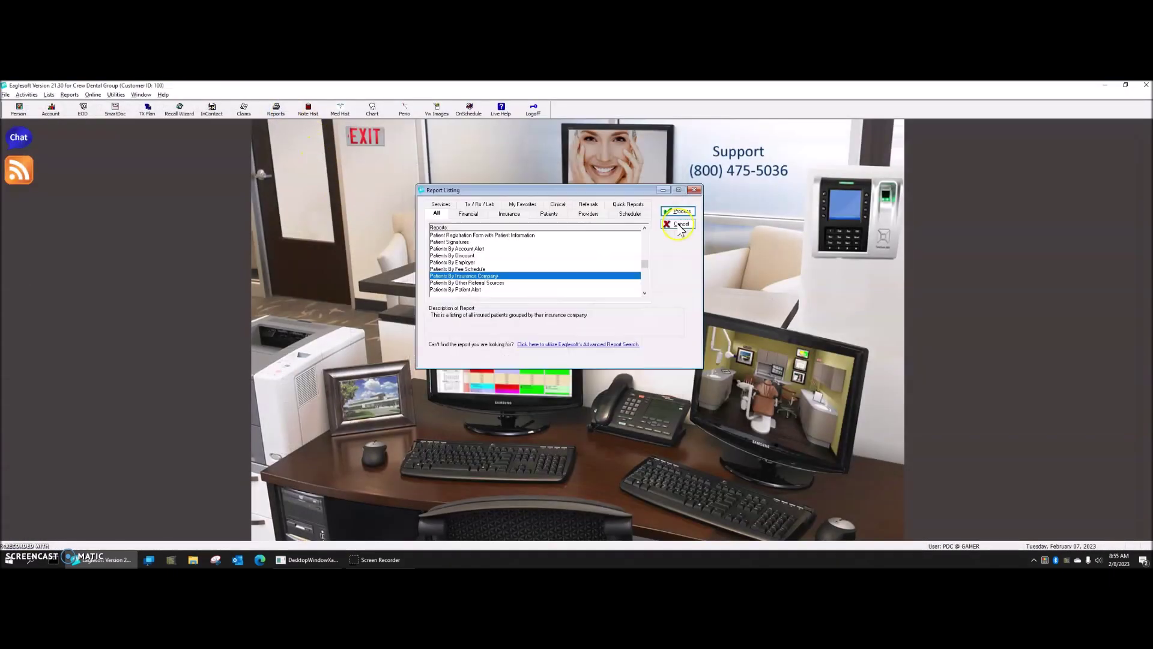
left_click(681, 225)
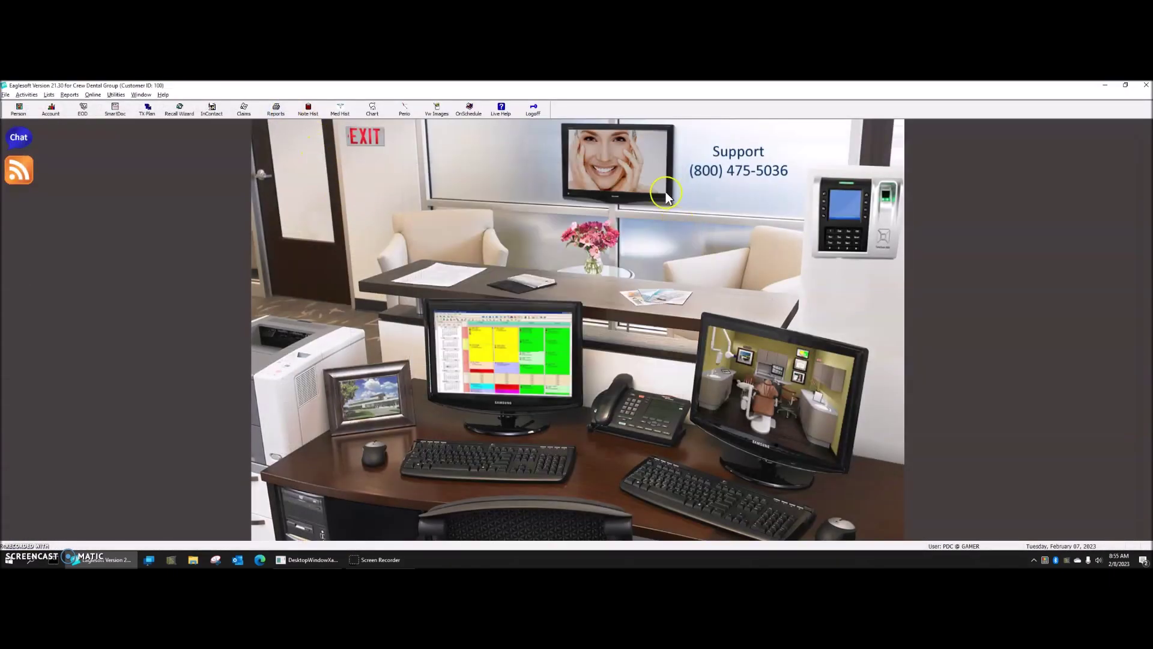
left_click(1106, 88)
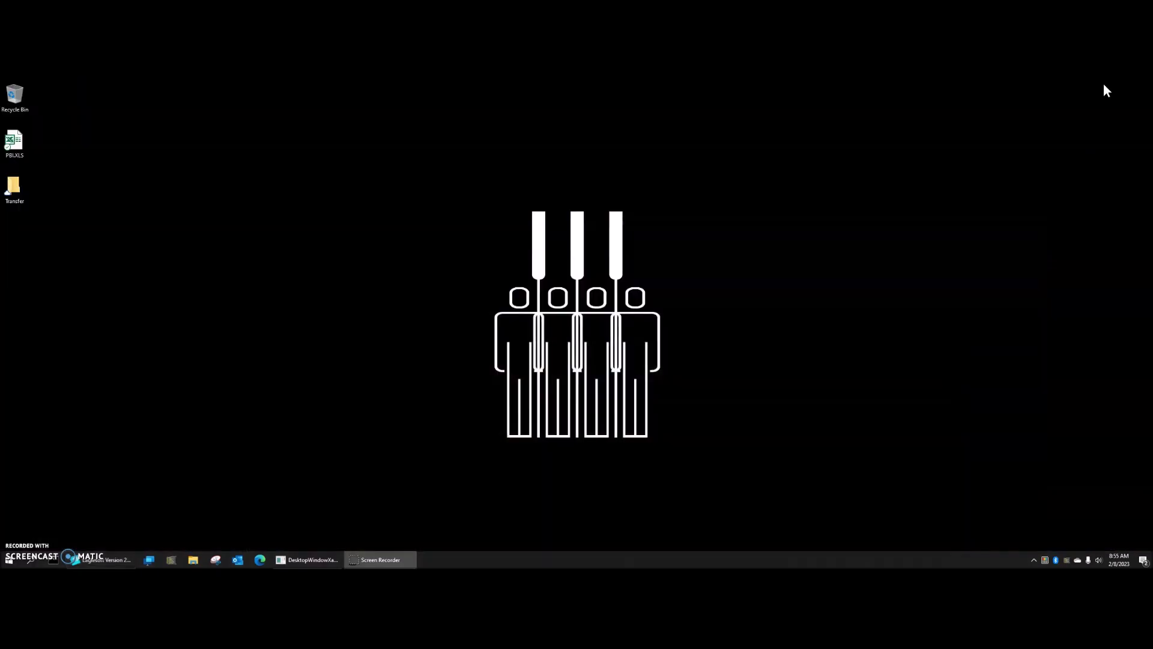
- Open PBI.XLS from the desktop in Excel
double_click(18, 145)
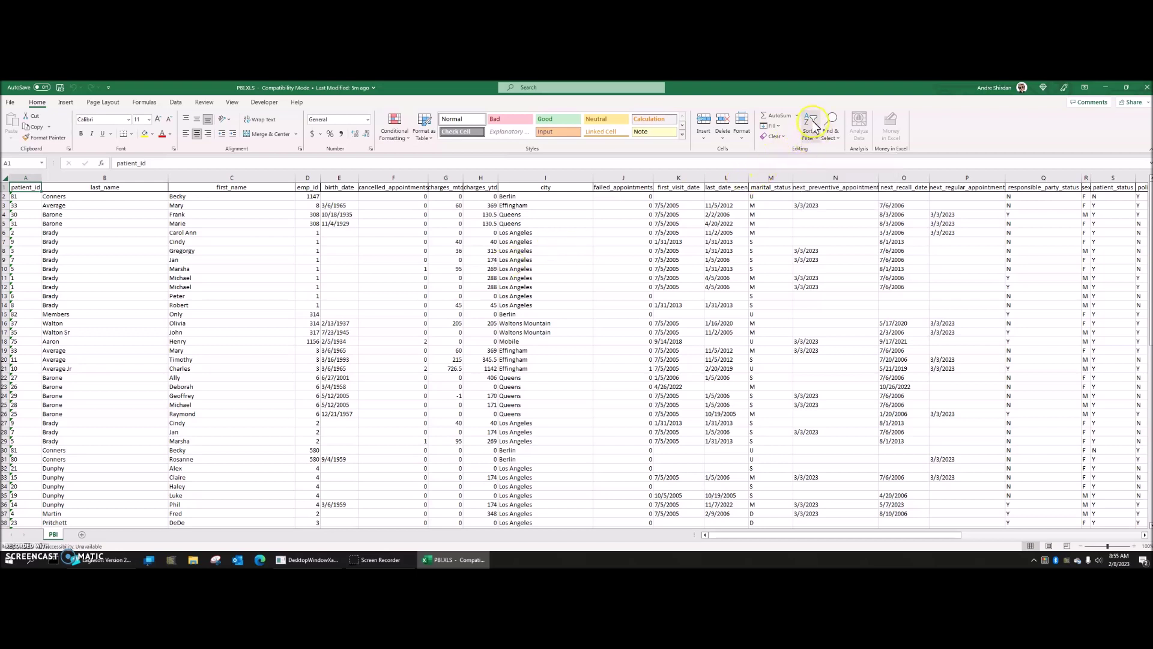
- Add filter dropdowns to all column headers and scroll right to the coverage column
left_click(815, 126)
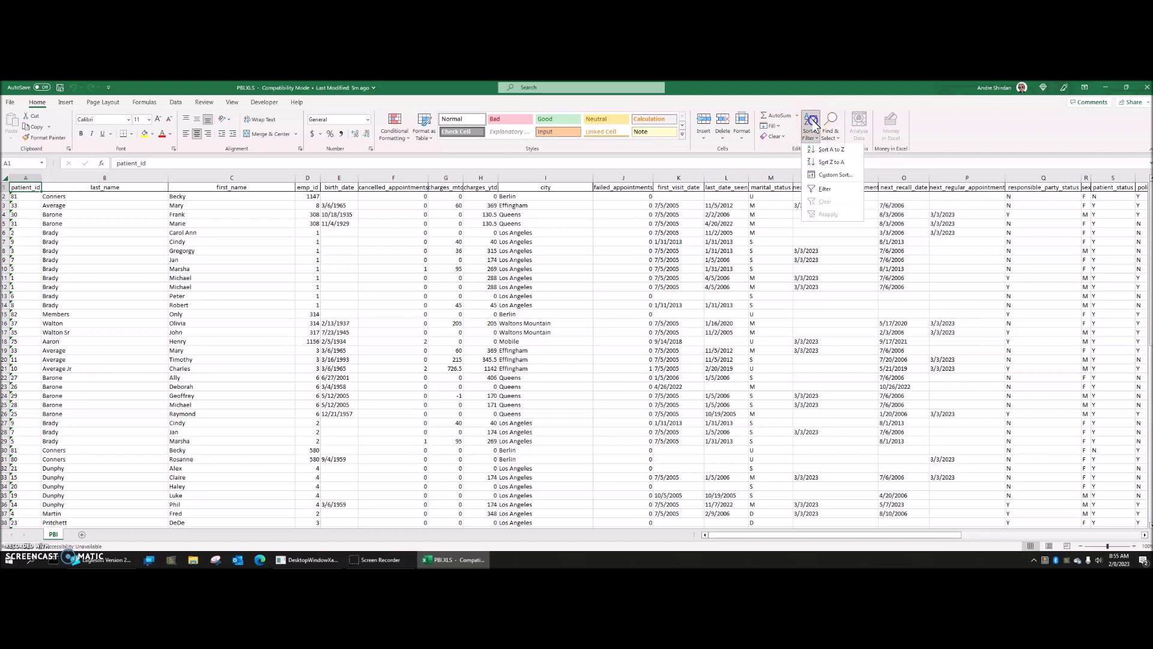
left_click(831, 194)
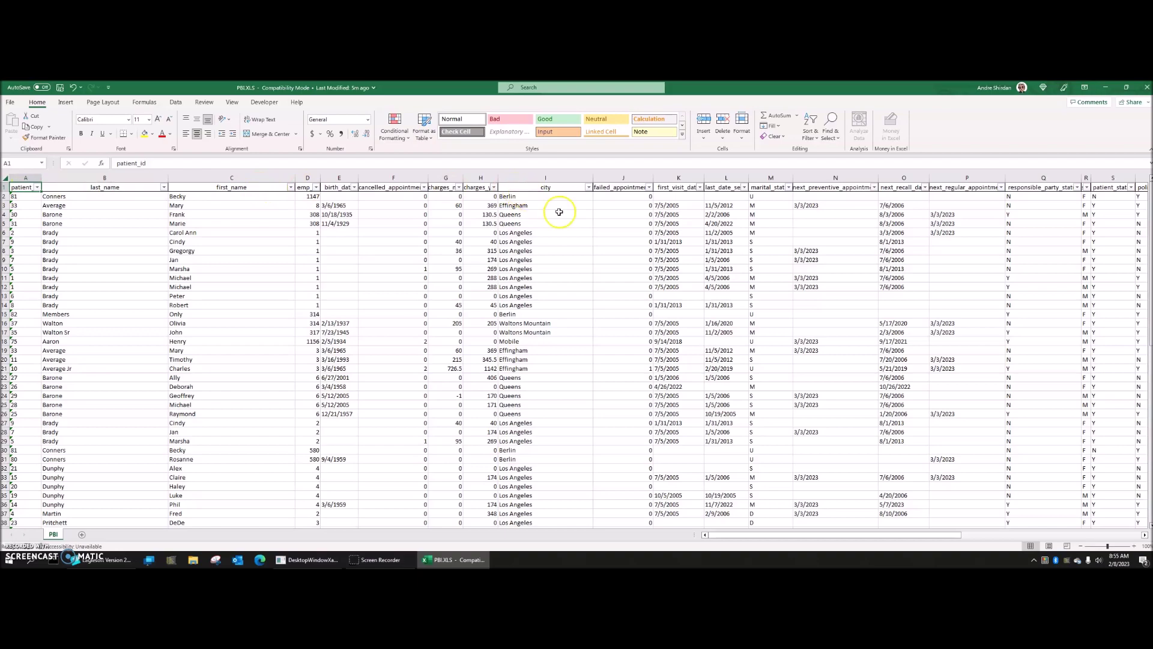
left_click_drag(770, 539, 913, 535)
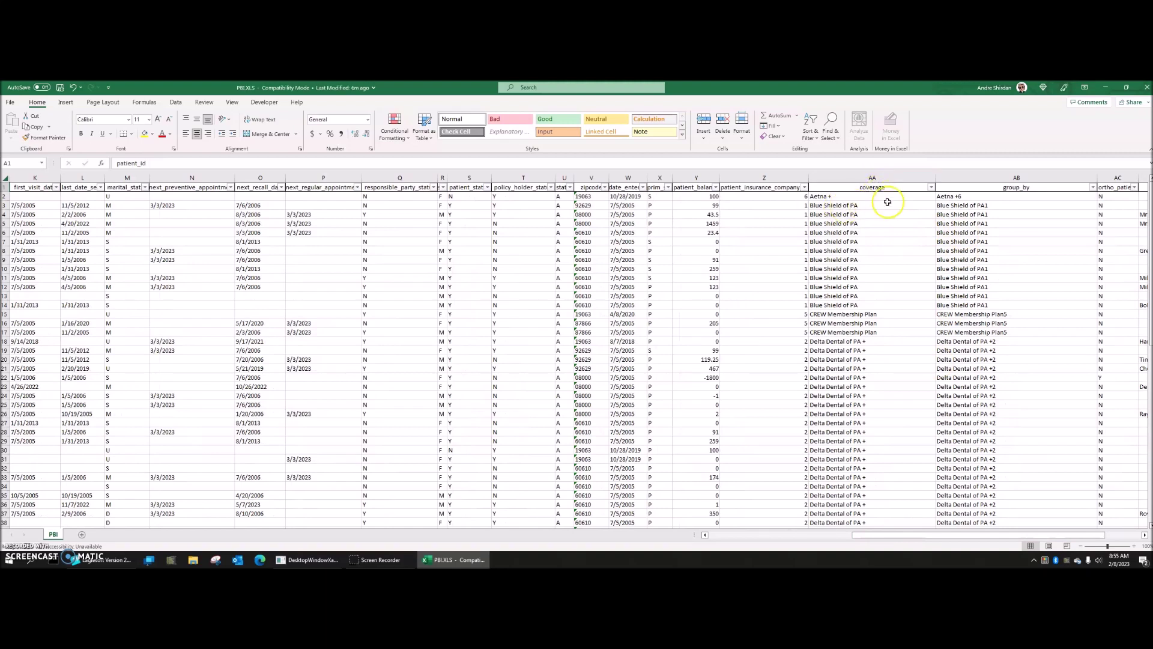
- Filter the coverage column to show only Delta Dental of PA + rows
left_click(931, 190)
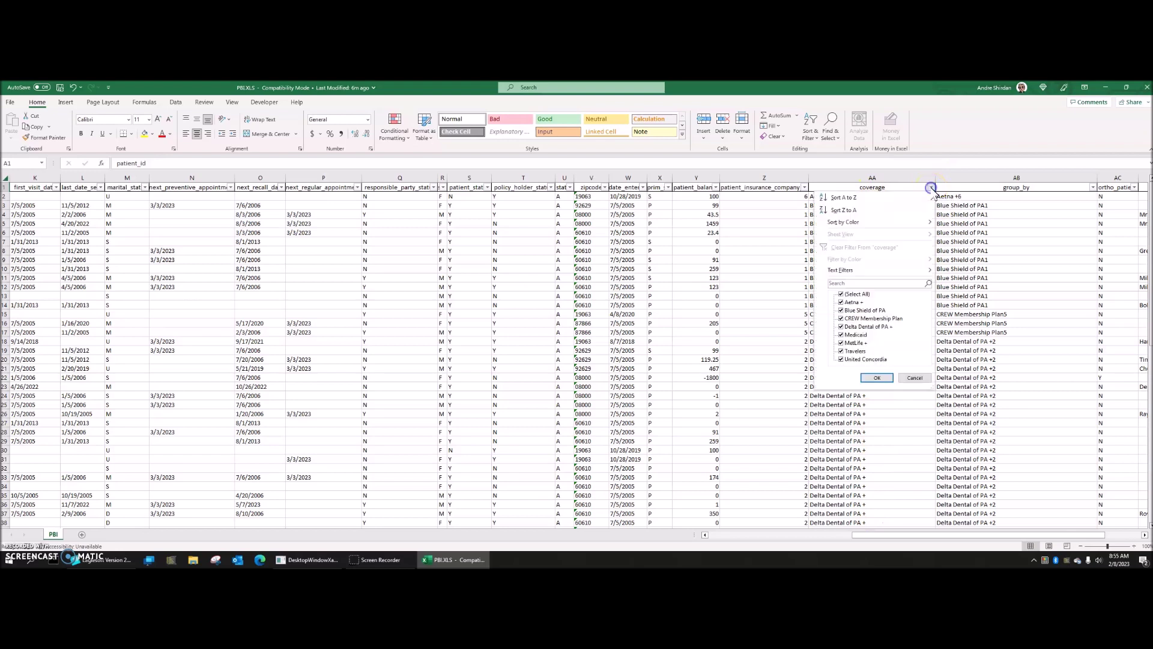
left_click(841, 294)
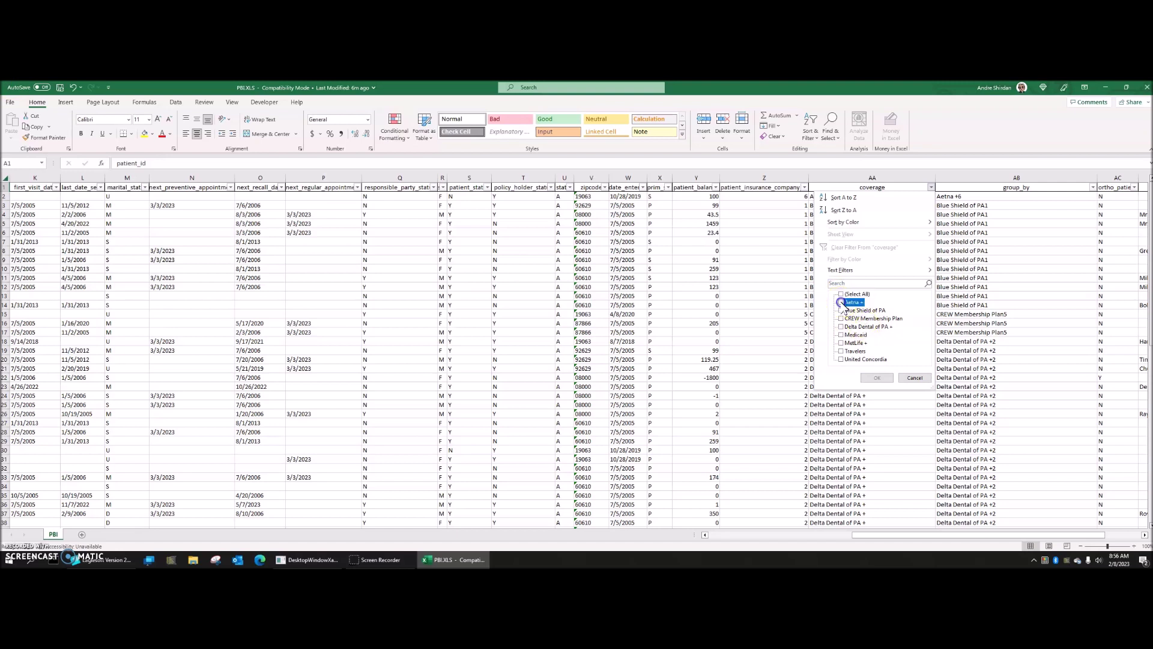
left_click(842, 302)
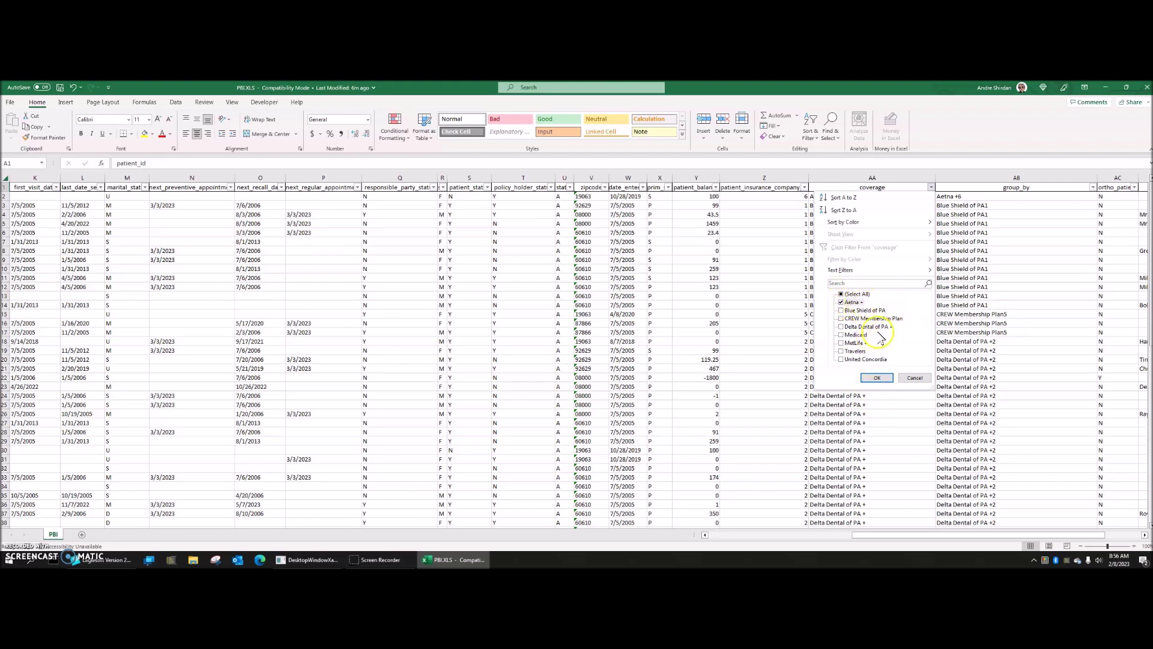
left_click(849, 303)
left_click(841, 326)
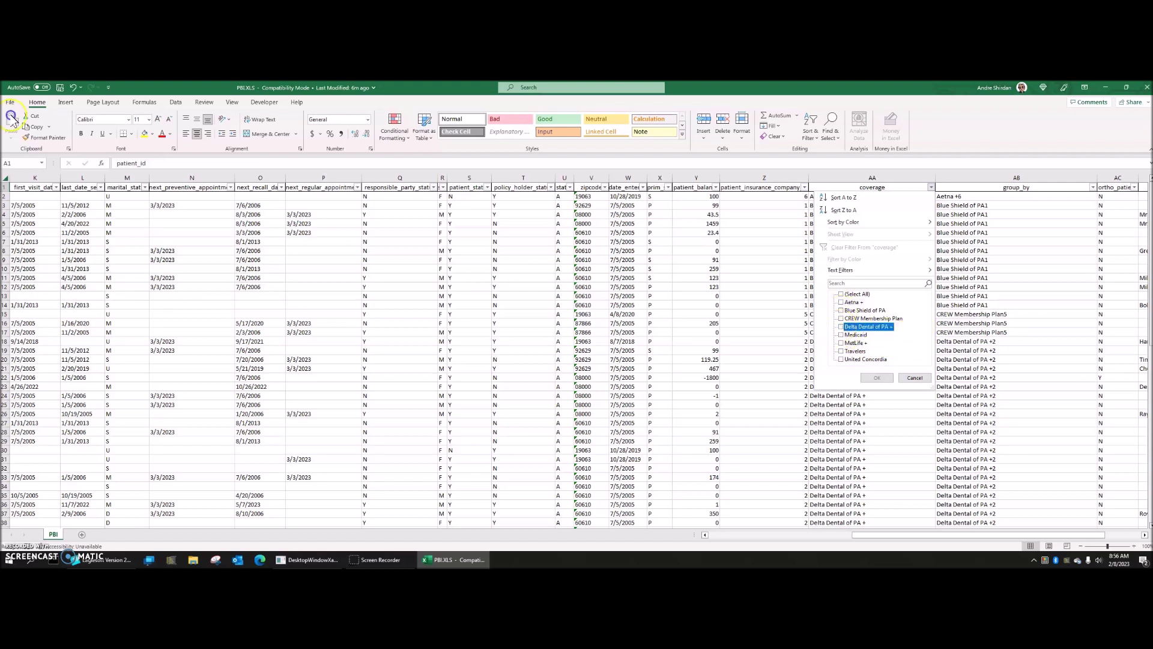
left_click(842, 335)
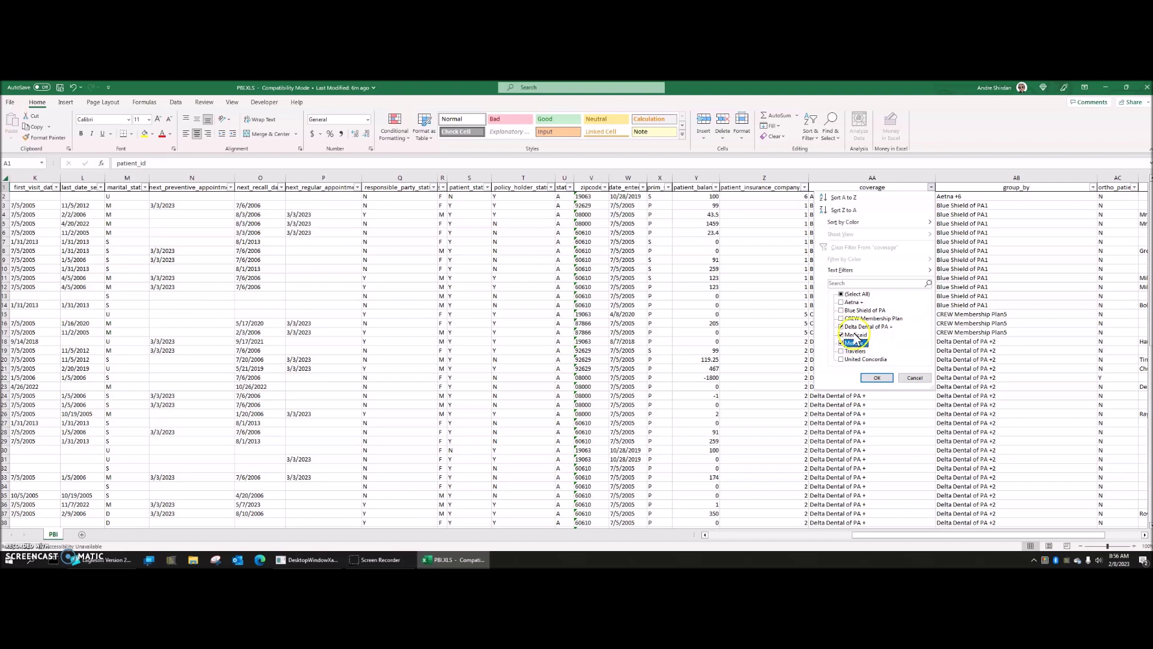
left_click(870, 375)
left_click(863, 343)
left_click(841, 342)
left_click(877, 378)
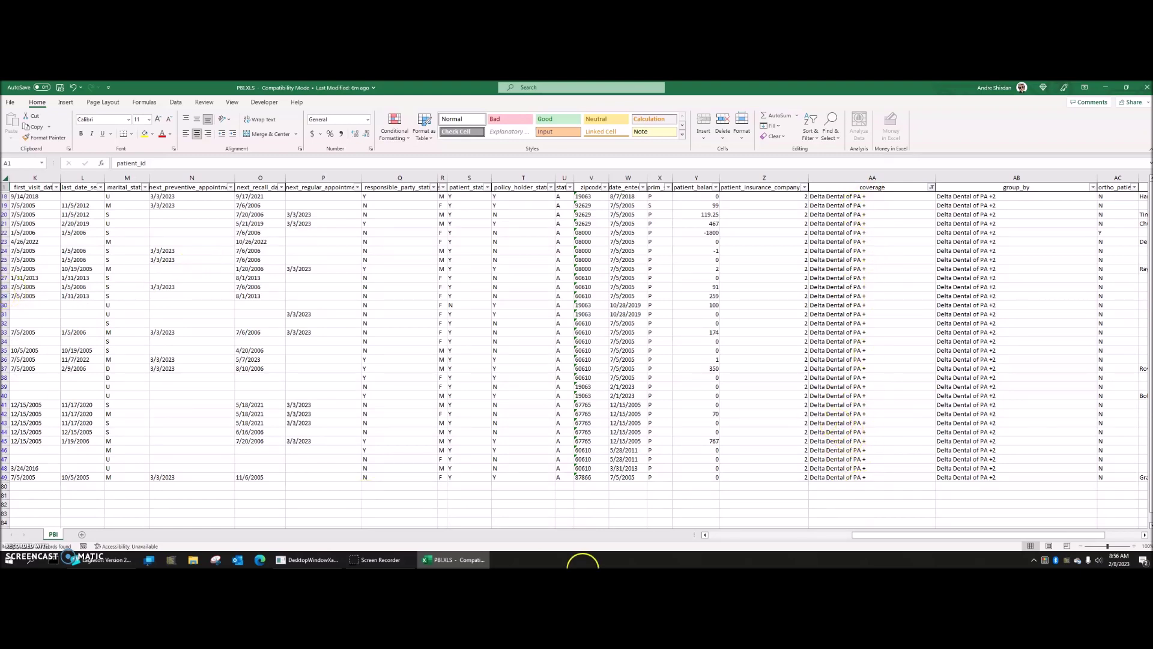
left_click_drag(905, 538, 741, 539)
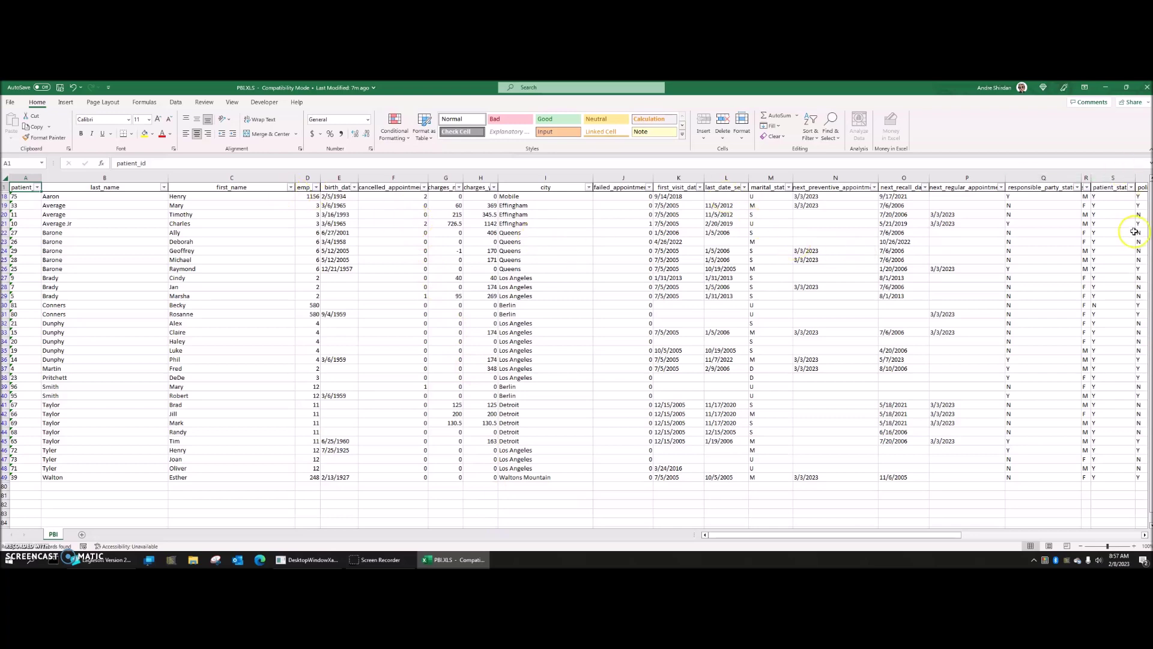
left_click_drag(742, 532, 1028, 537)
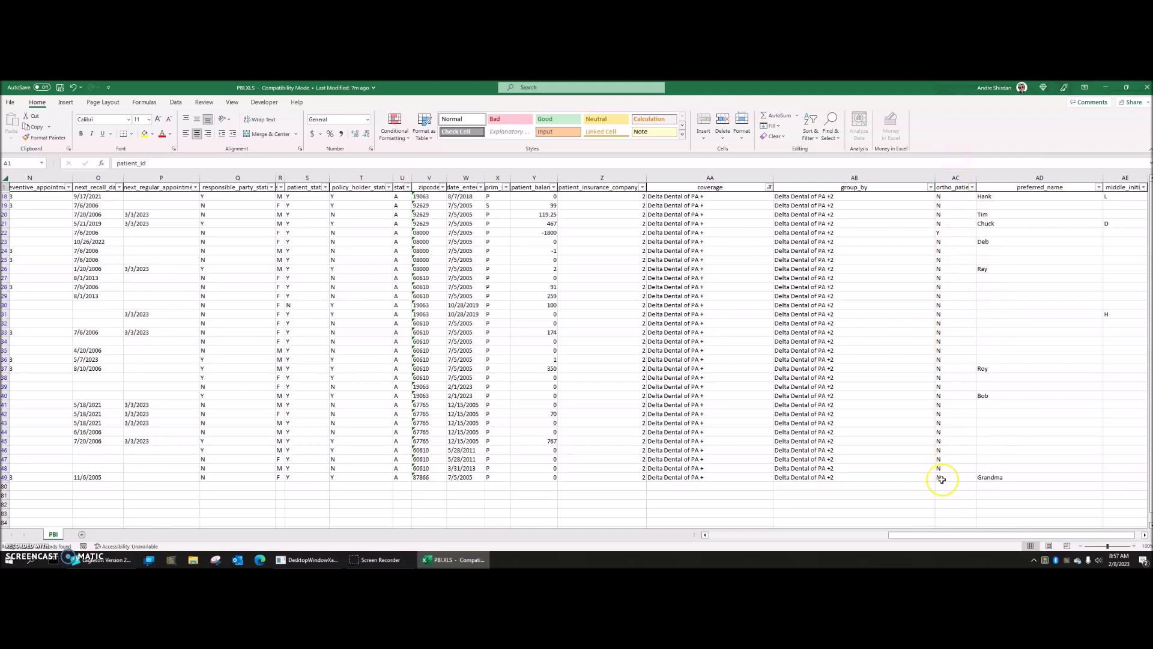
- Filter ortho_patient to Y only, then close PBI.XLS with Don't Save
left_click(972, 185)
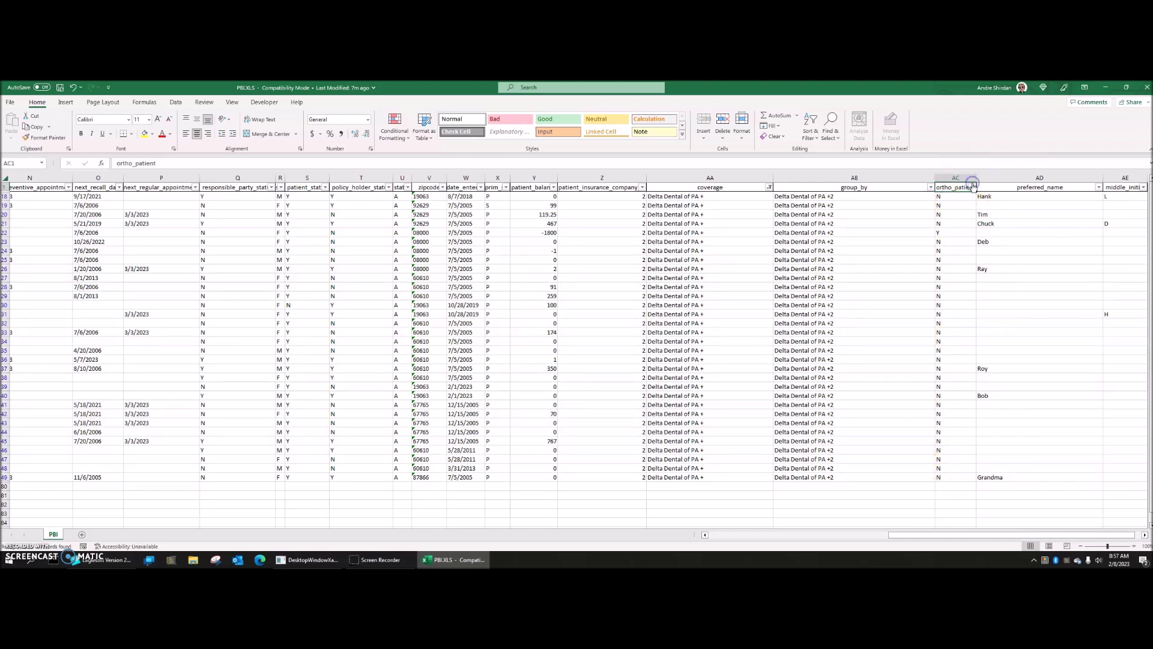
left_click(972, 187)
left_click(882, 294)
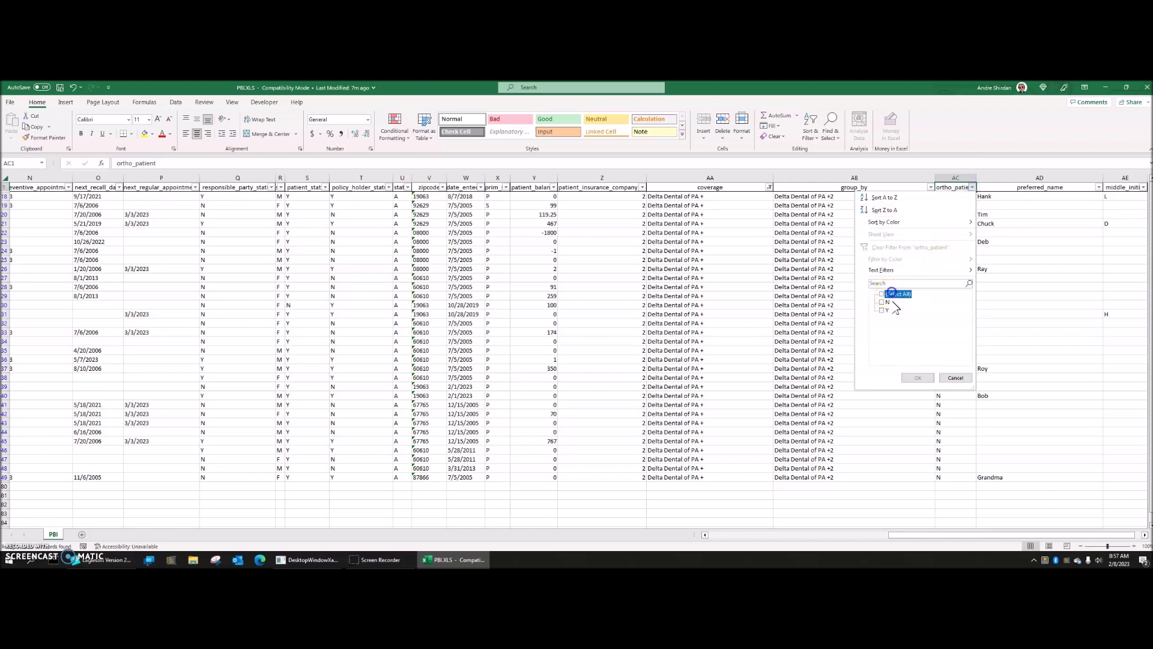
left_click(883, 311)
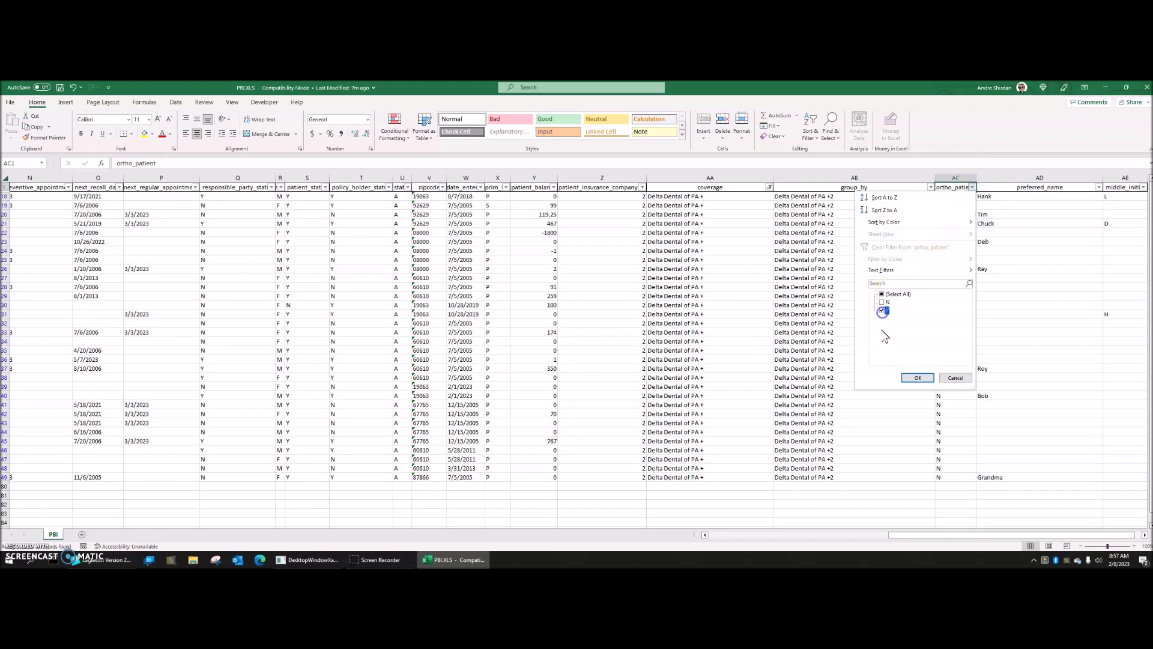
left_click(916, 377)
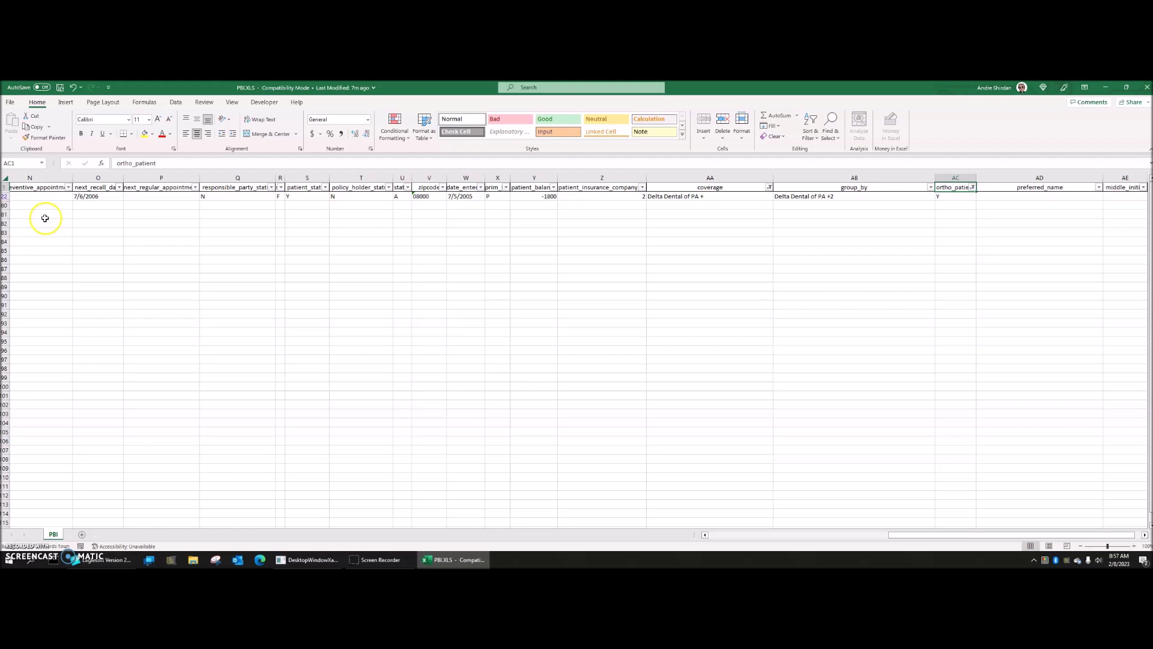
left_click(1147, 87)
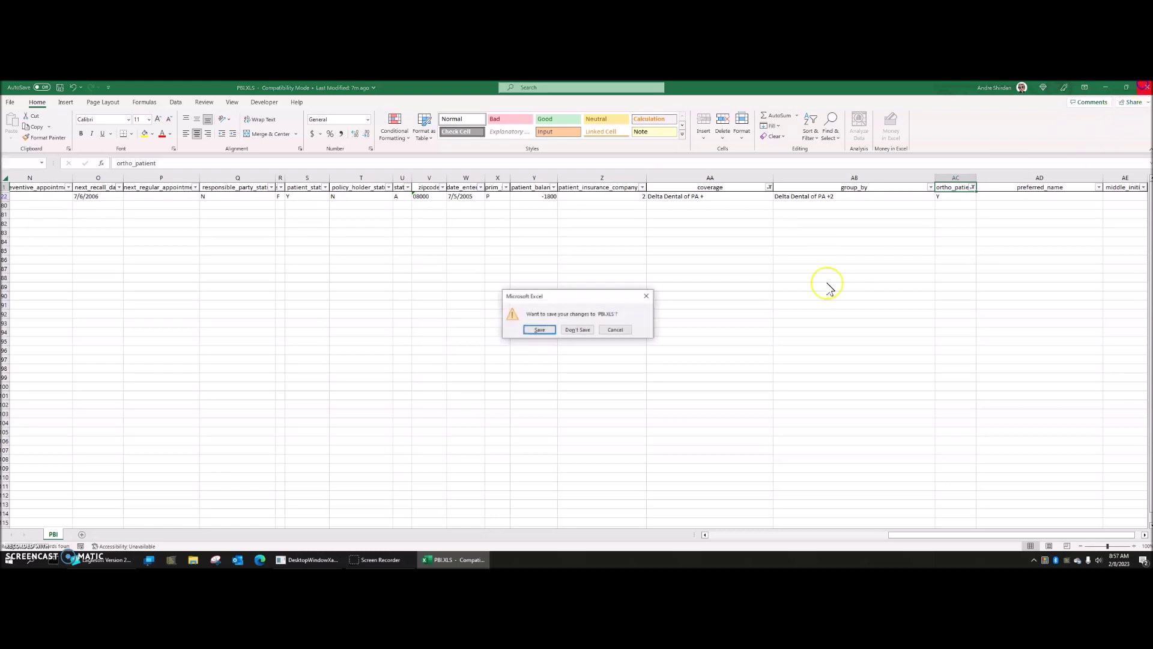
left_click(577, 329)
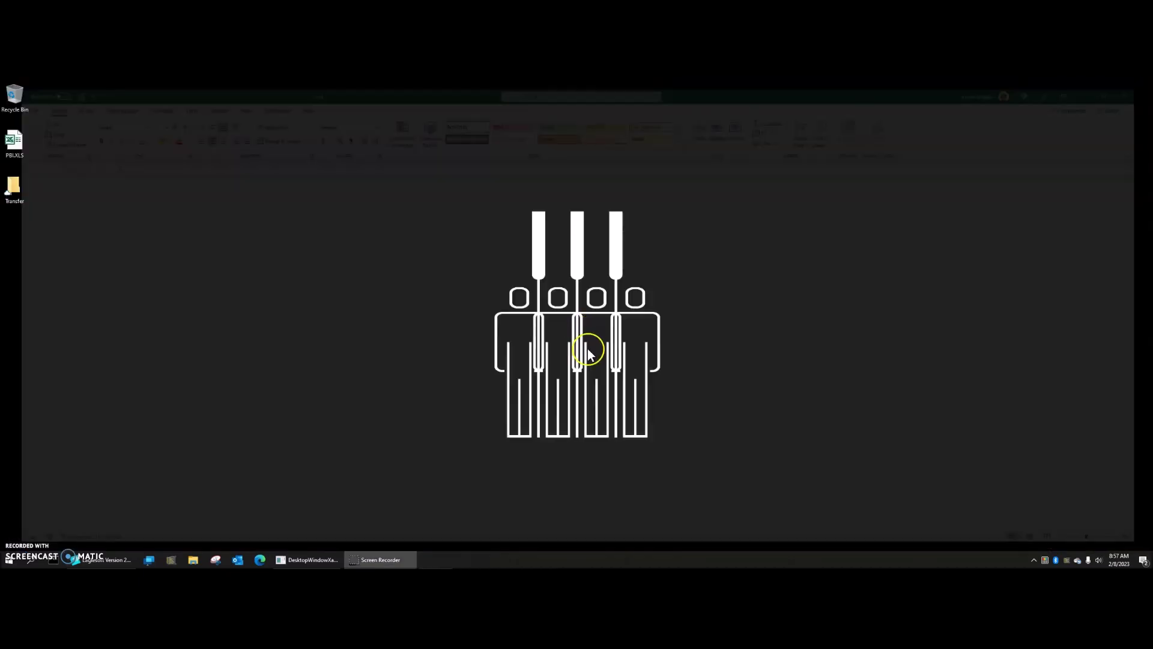